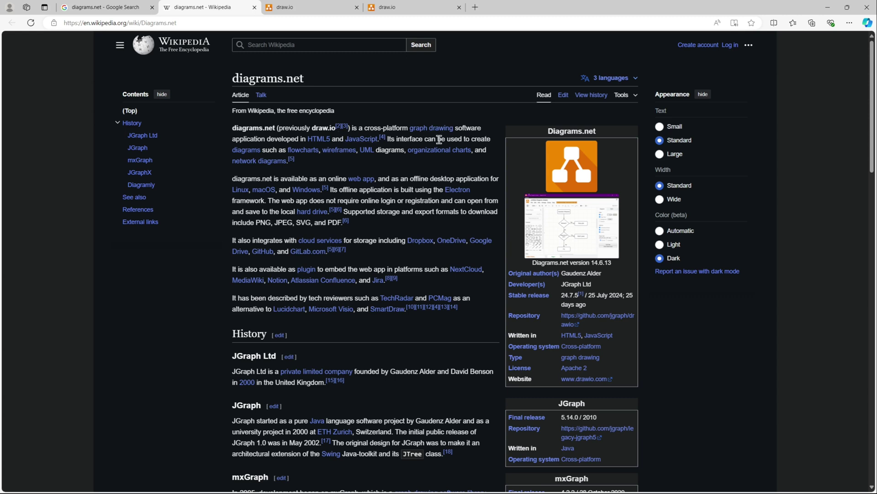
Skim the diagrams.net Wikipedia article, then switch to the drawio.com tab
left_click_drag(488, 132, 238, 80)
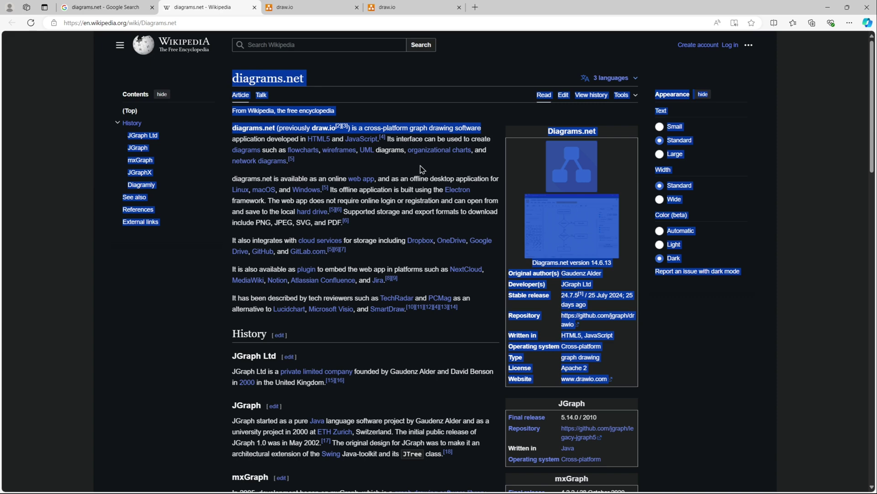
left_click(421, 170)
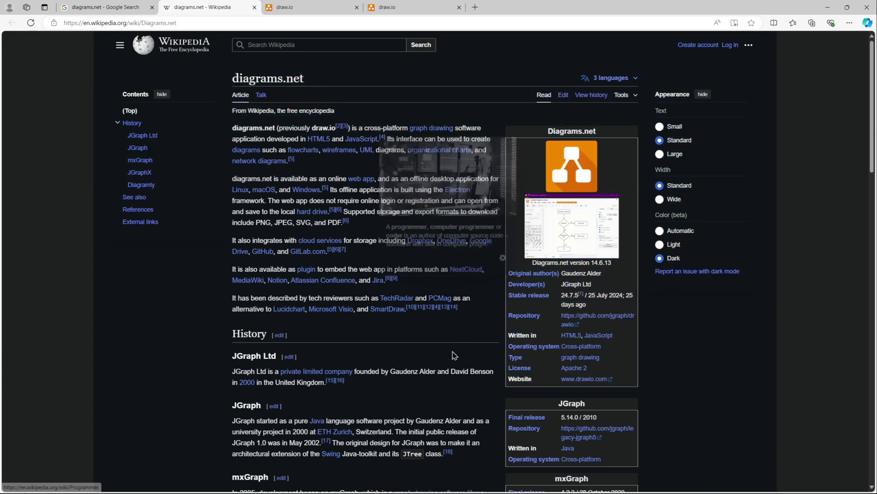
scroll(454, 354, "down", 3)
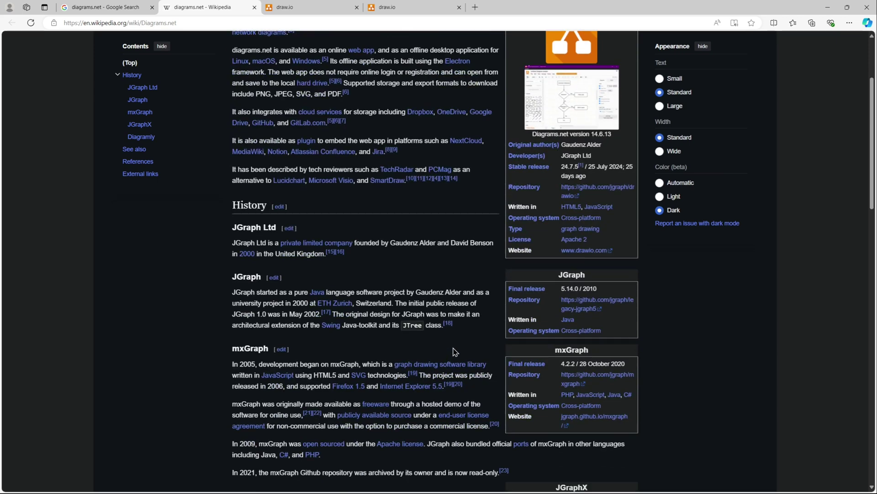
scroll(454, 351, "down", 2)
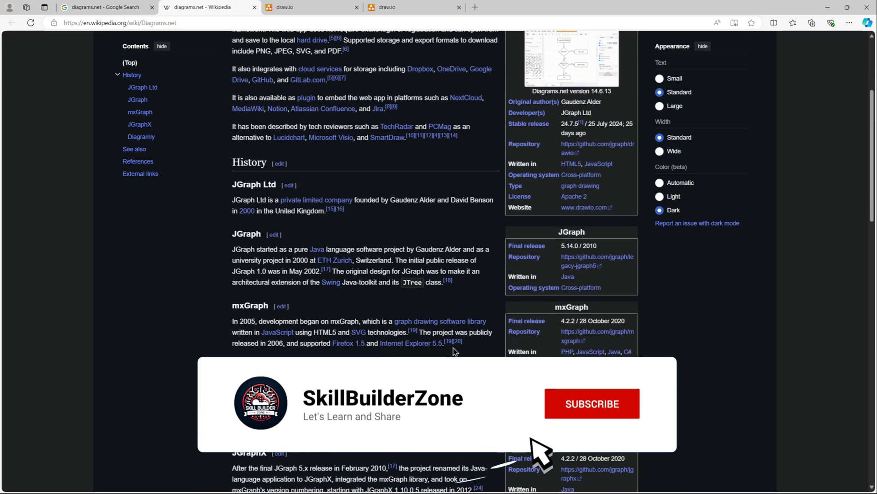
scroll(455, 351, "up", 4)
scroll(455, 351, "up", 1)
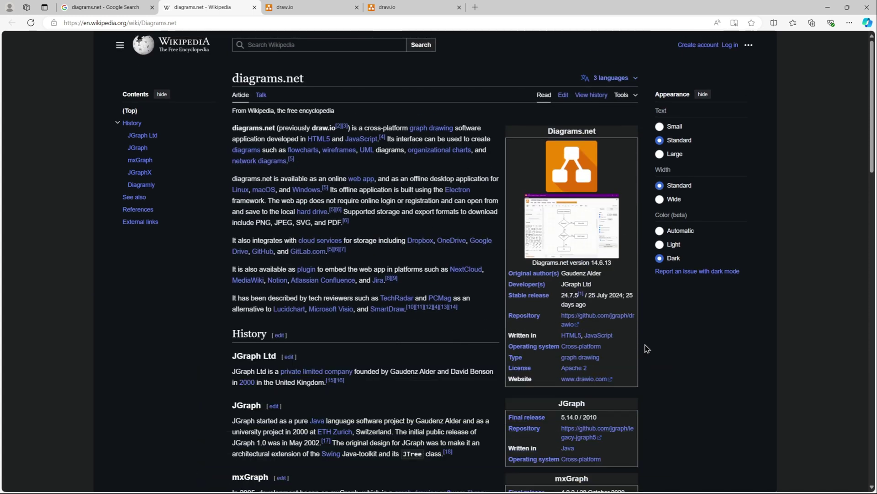
mouse_move(593, 350)
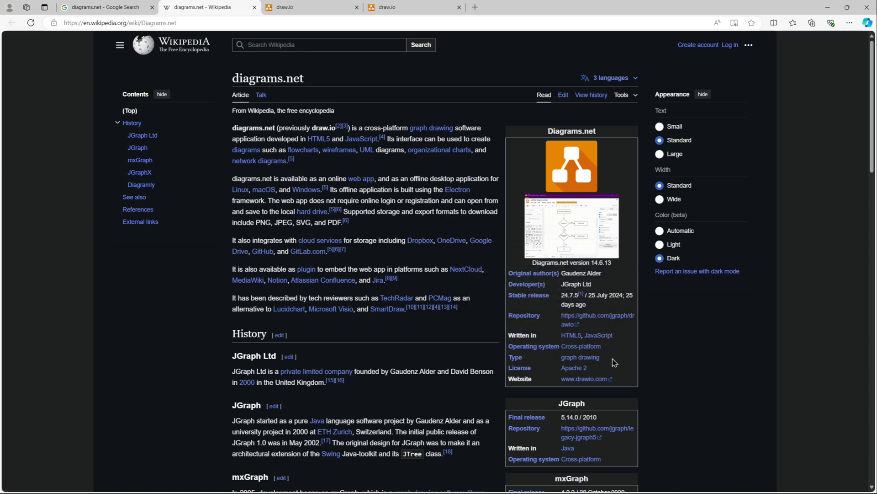
key("ctrl+4")
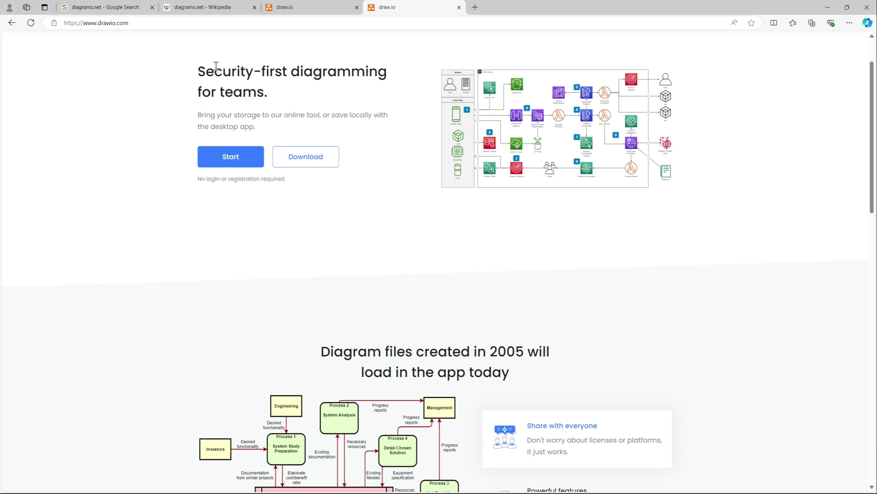
scroll(216, 67, "up", 1)
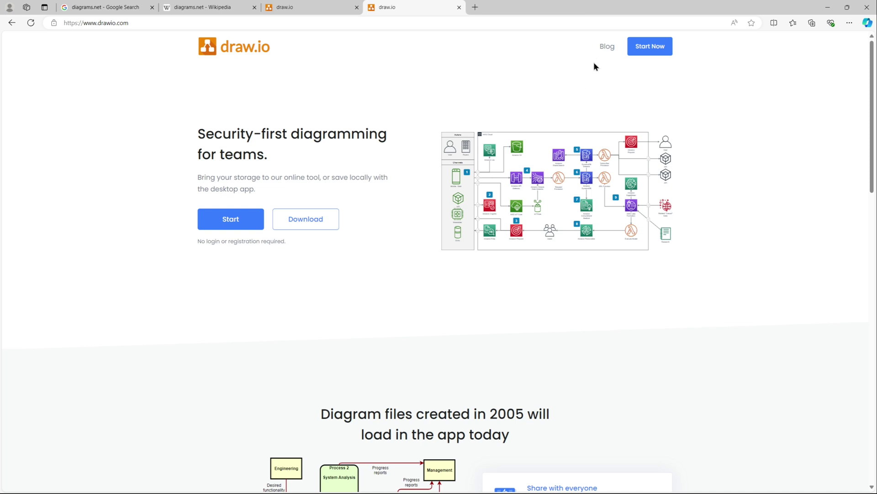
right_click(608, 46)
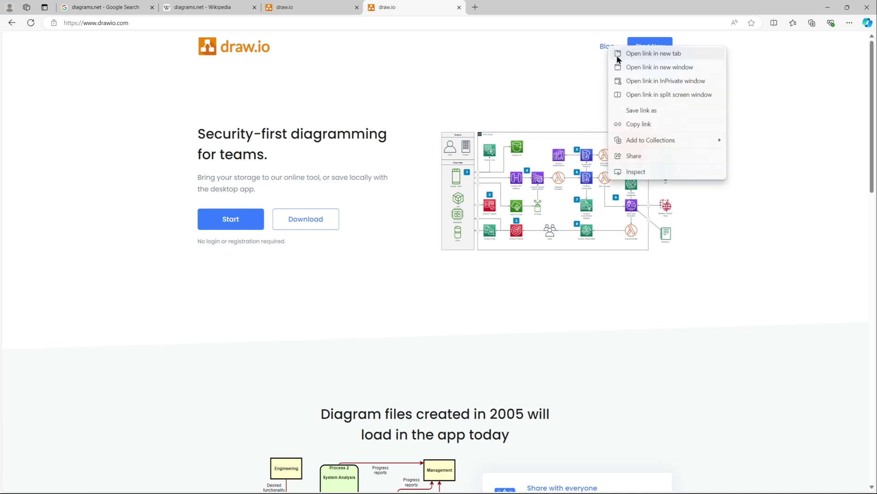
left_click(617, 54)
left_click(509, 9)
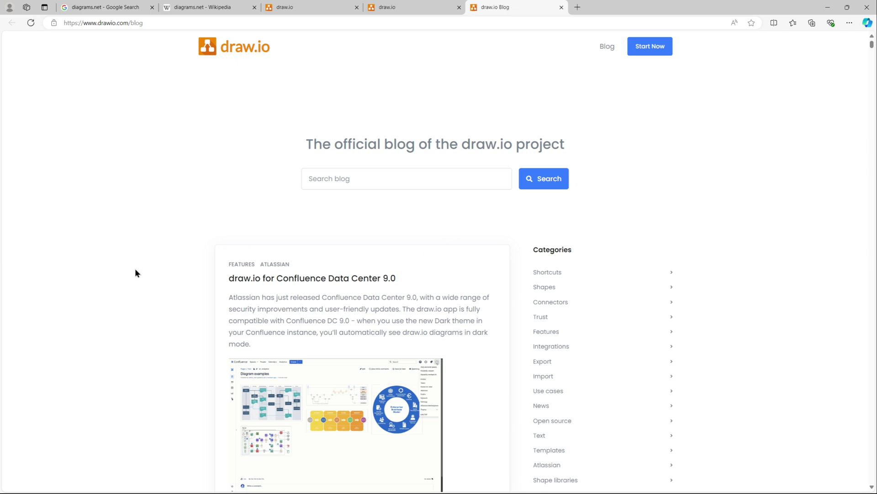
scroll(136, 269, "down", 3)
scroll(135, 274, "down", 8)
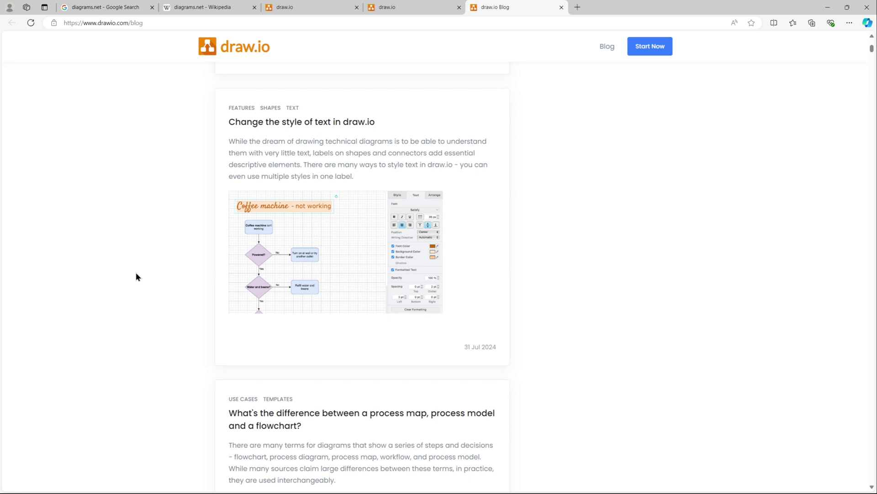
scroll(135, 276, "down", 5)
scroll(136, 276, "down", 1)
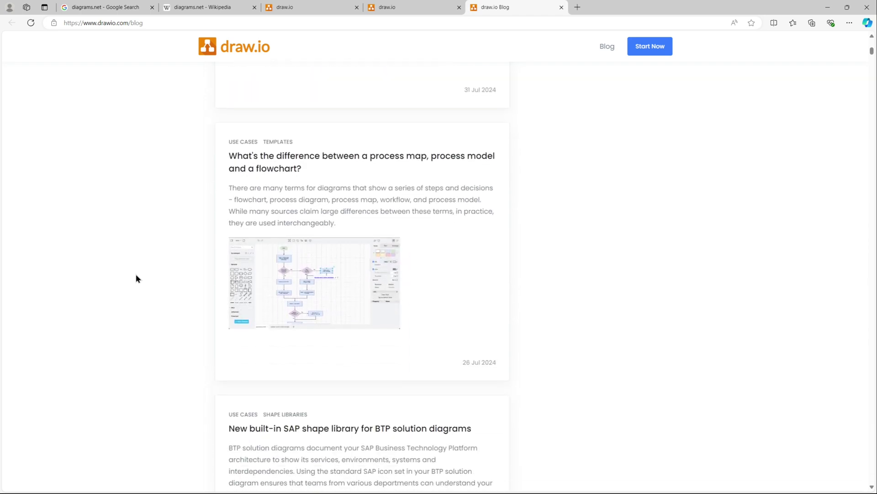
scroll(136, 276, "up", 12)
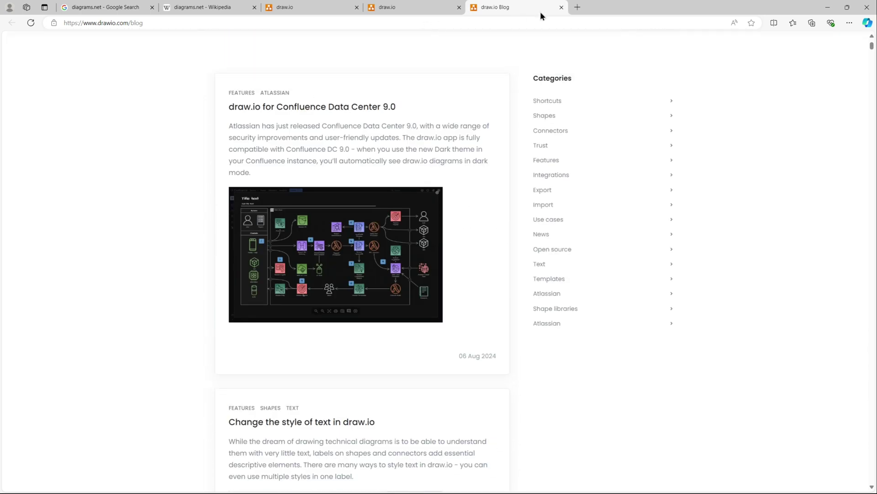
left_click(562, 7)
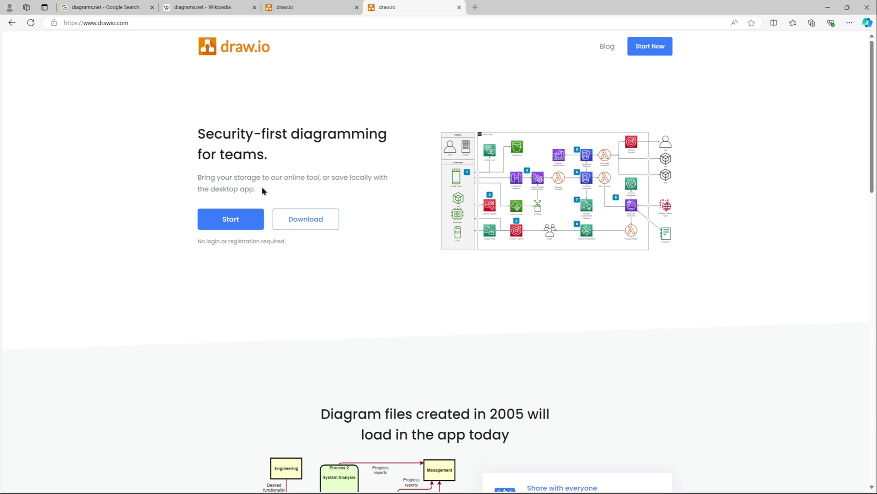
Start the online editor from drawio.com and open the Change storage picker
left_click_drag(257, 188, 179, 190)
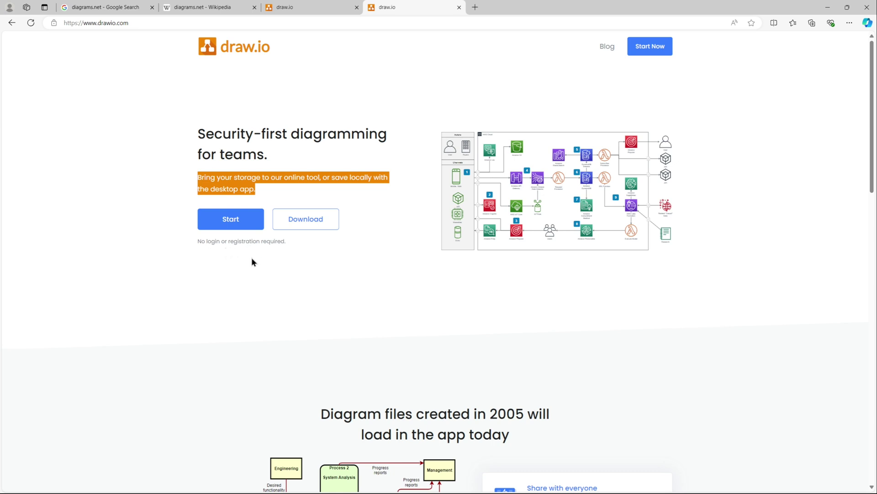
left_click(232, 226)
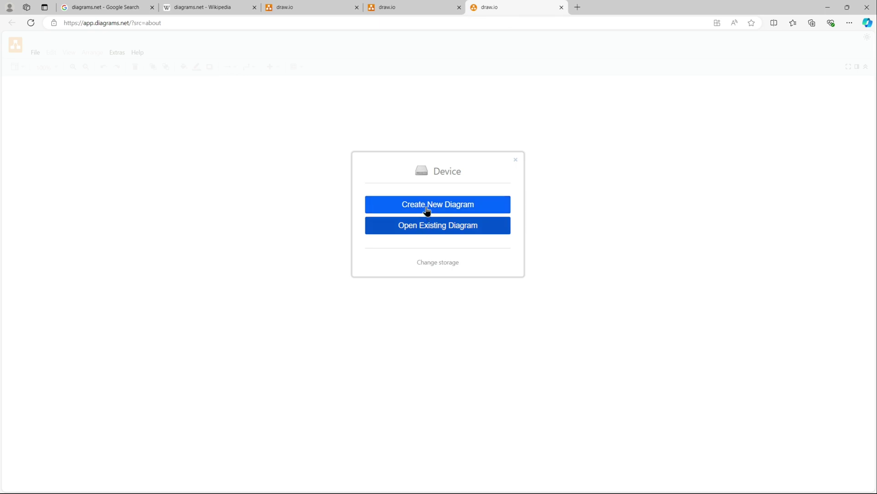
left_click(437, 263)
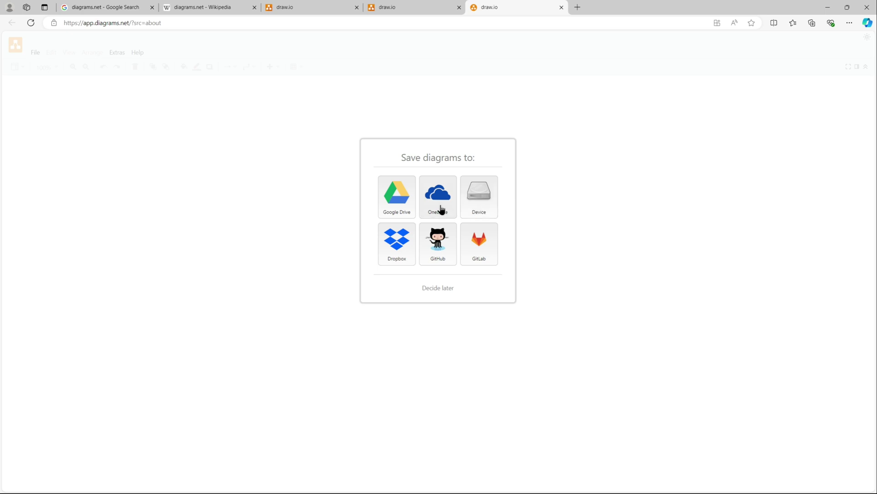
Choose Device as storage after trying Google Drive and dismissing its authorization prompt
left_click(475, 201)
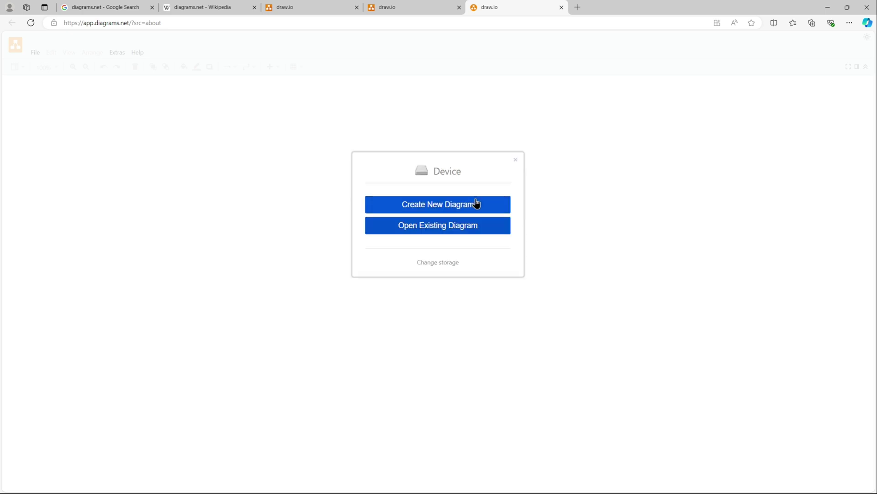
left_click(451, 263)
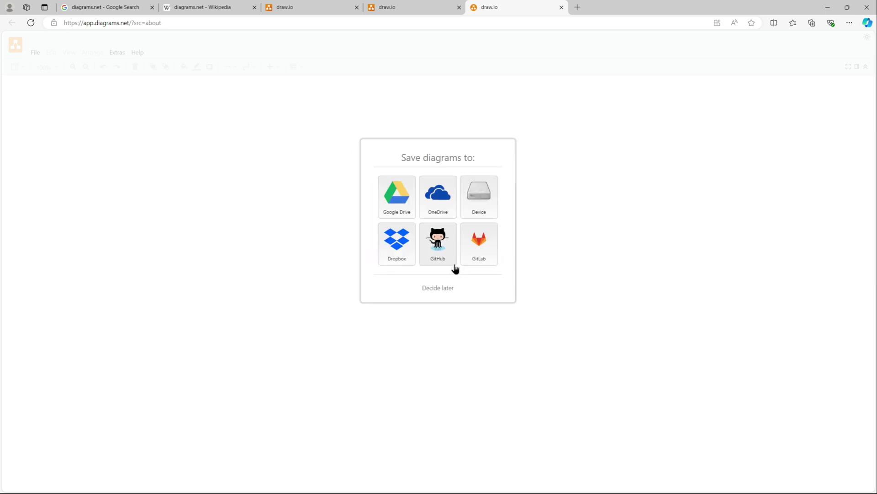
left_click(399, 207)
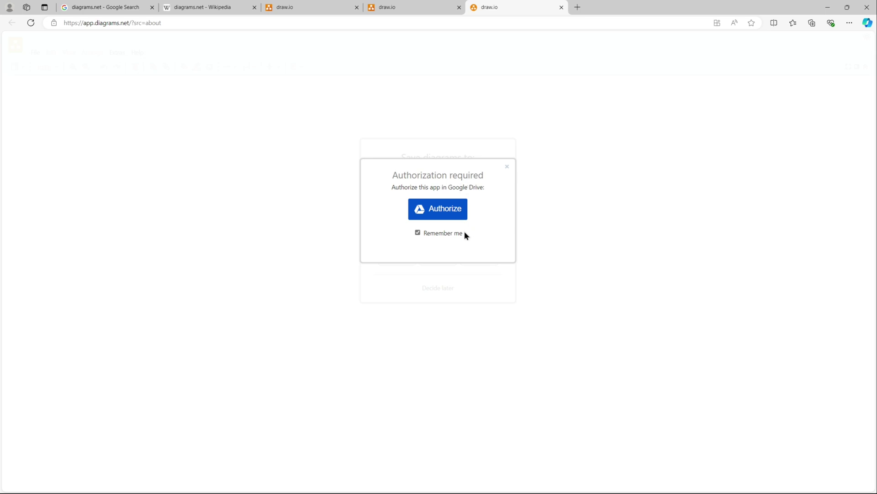
left_click(506, 167)
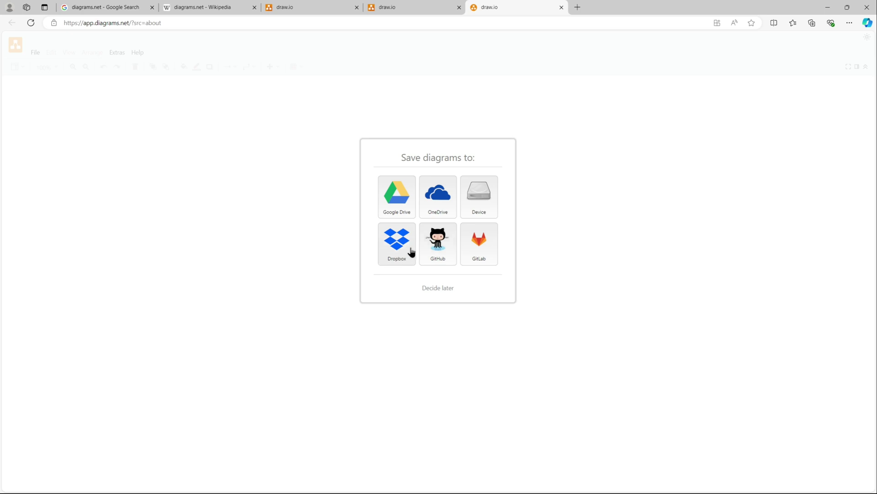
left_click(474, 212)
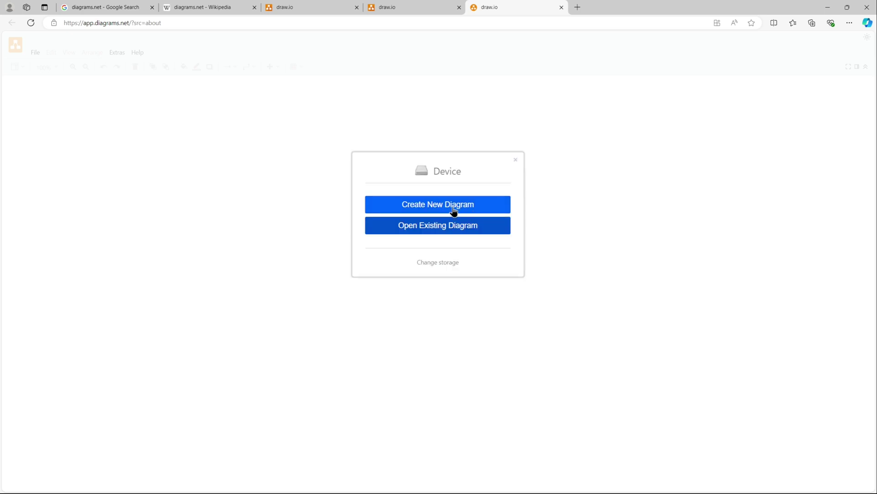
Create a new Blank Diagram with the filename Test
left_click(453, 212)
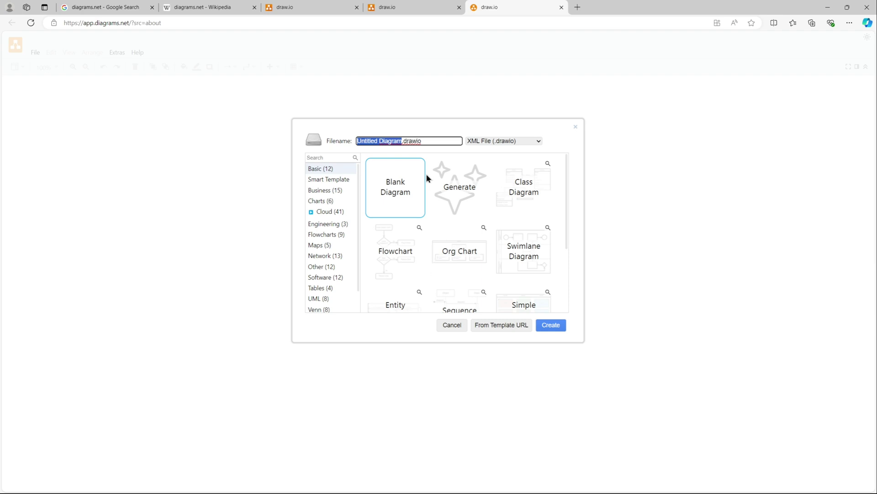
type("T")
type("est")
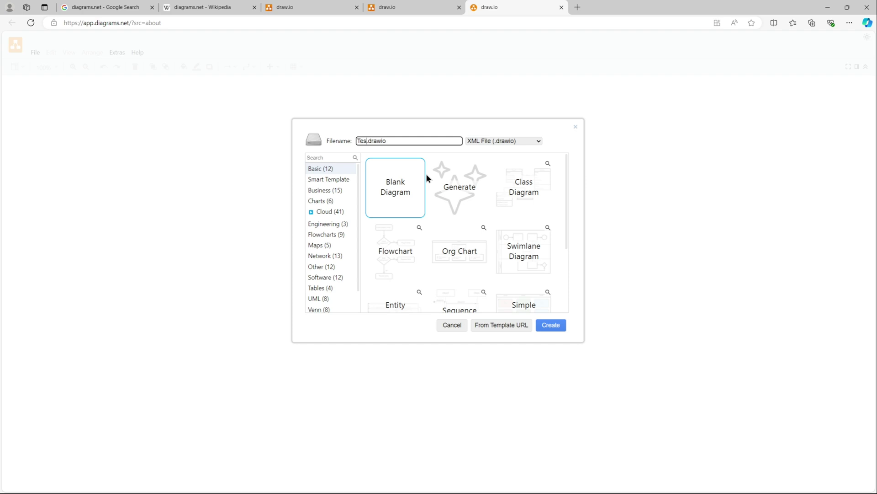
left_click(545, 330)
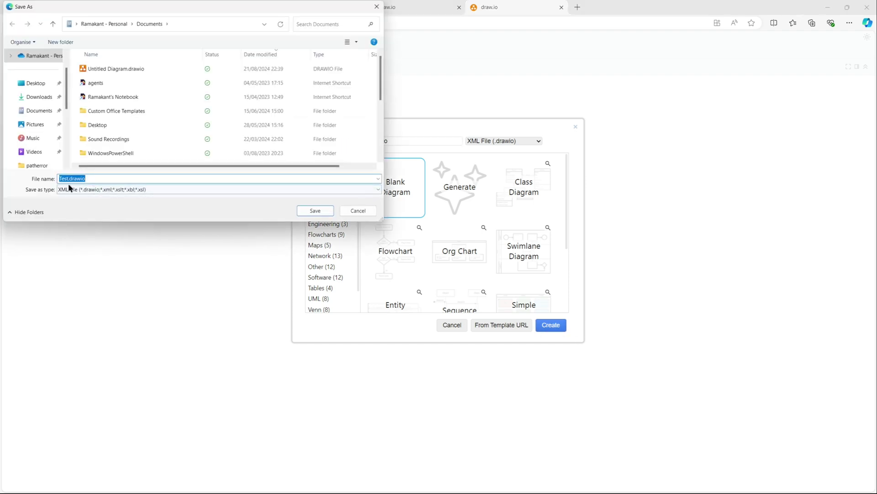
Browse to the Data folder on Windows (C:) in the Save As window
scroll(42, 156, "down", 4)
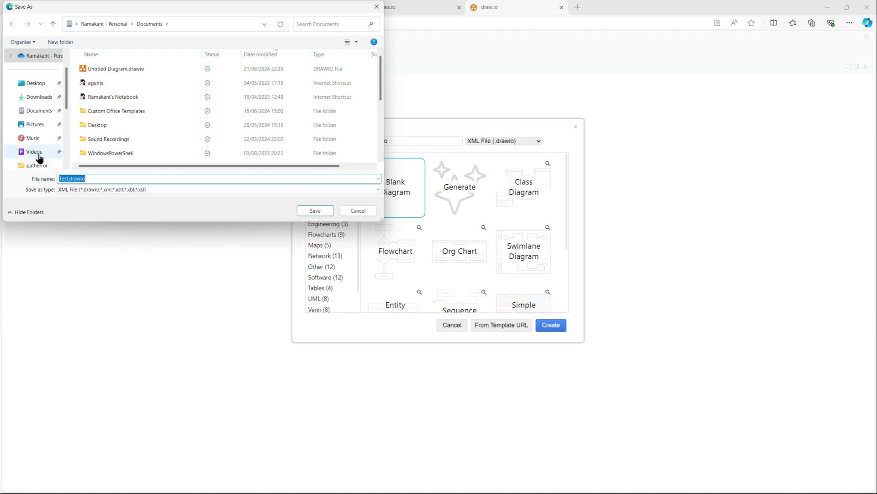
scroll(43, 143, "down", 1)
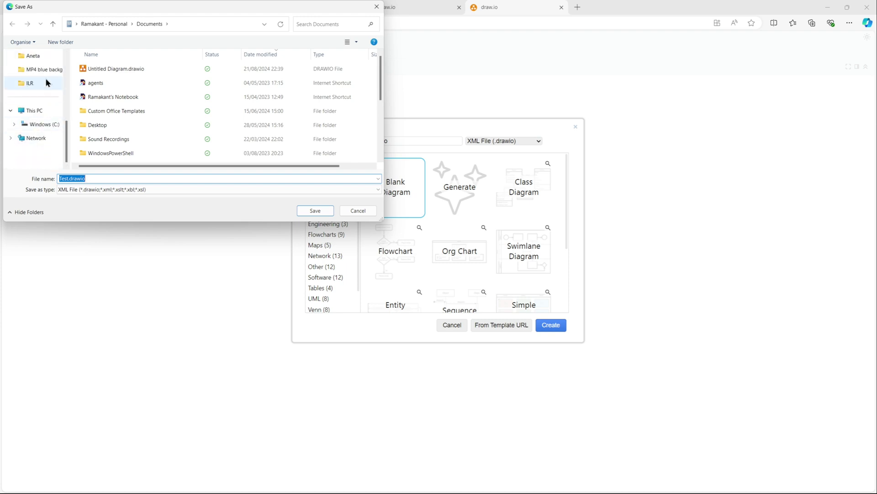
scroll(47, 98, "up", 1)
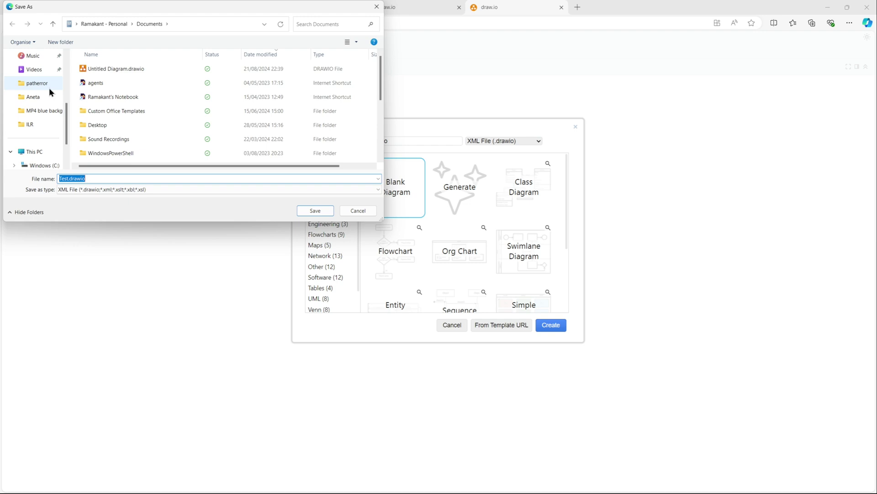
left_click(35, 151)
double_click(111, 89)
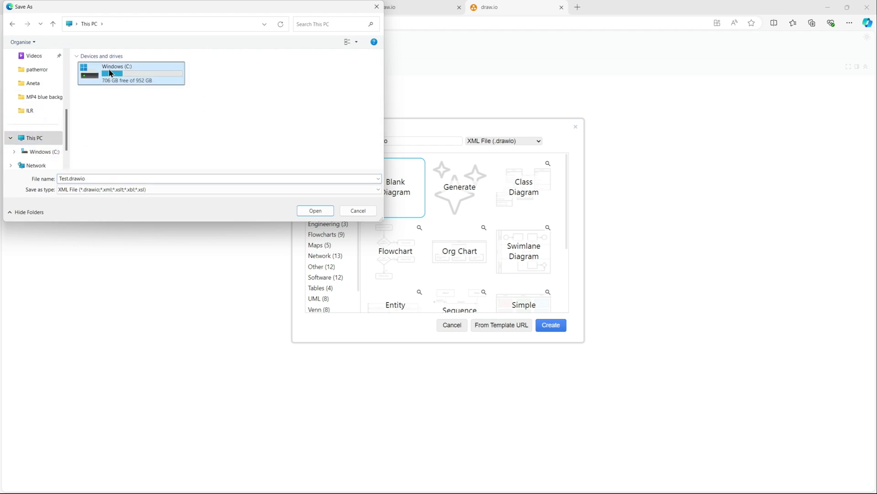
double_click(100, 107)
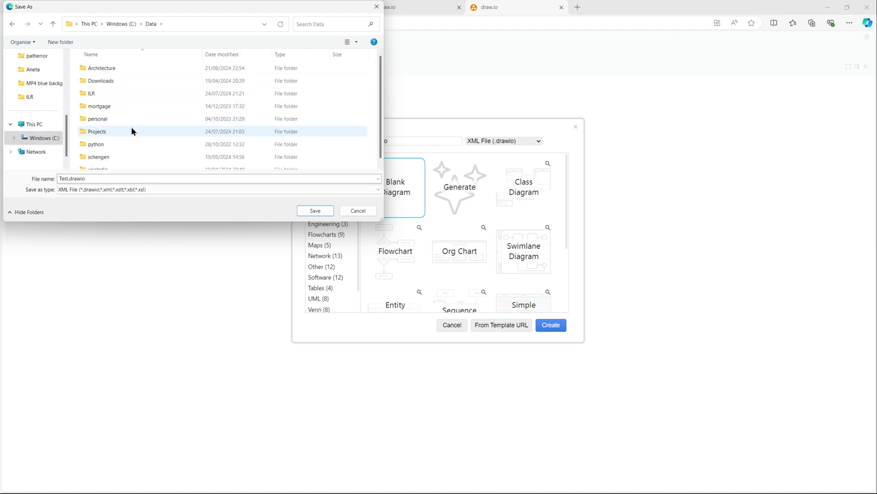
Create a new diagrams folder in Data and save Test.drawio inside it
left_click(121, 167)
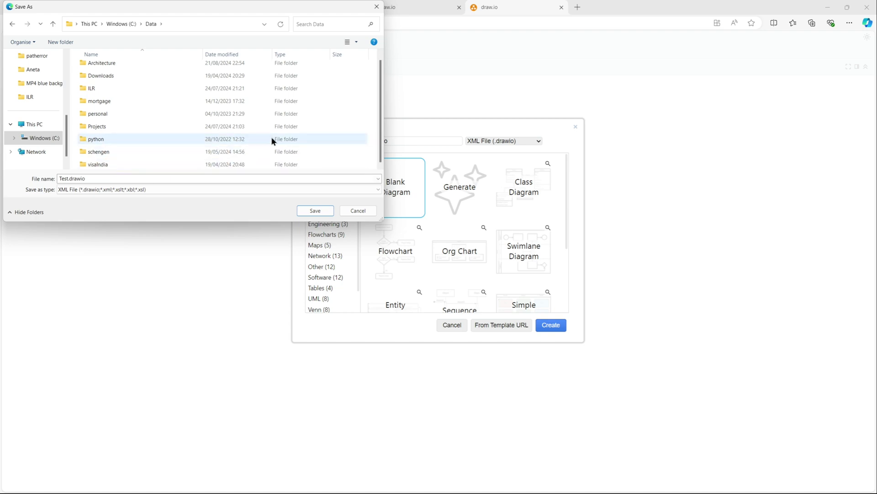
right_click(354, 114)
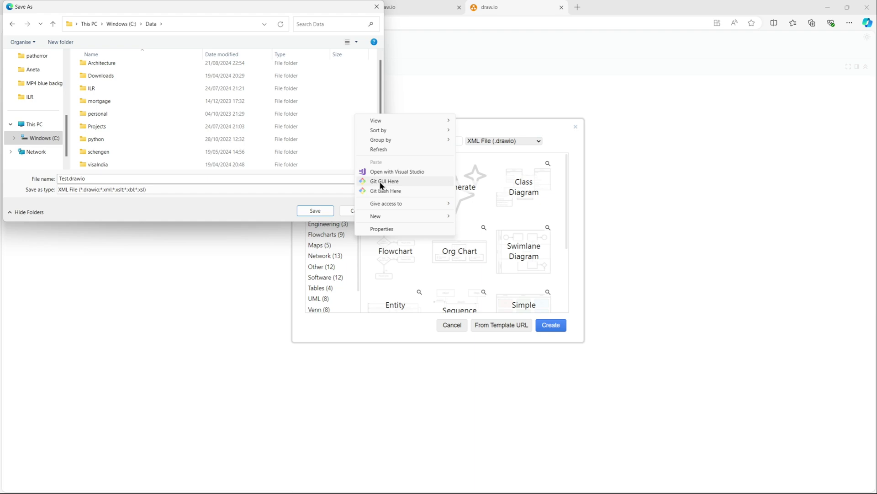
mouse_move(373, 214)
left_click(465, 216)
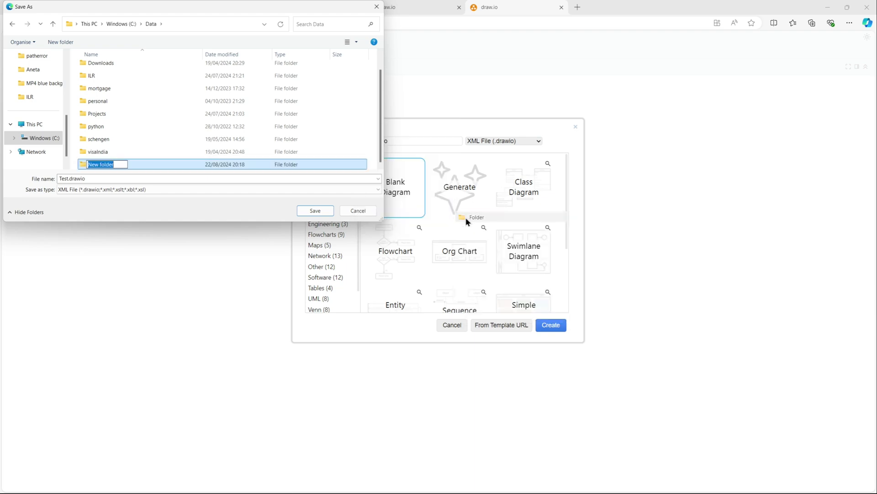
type("diagrams")
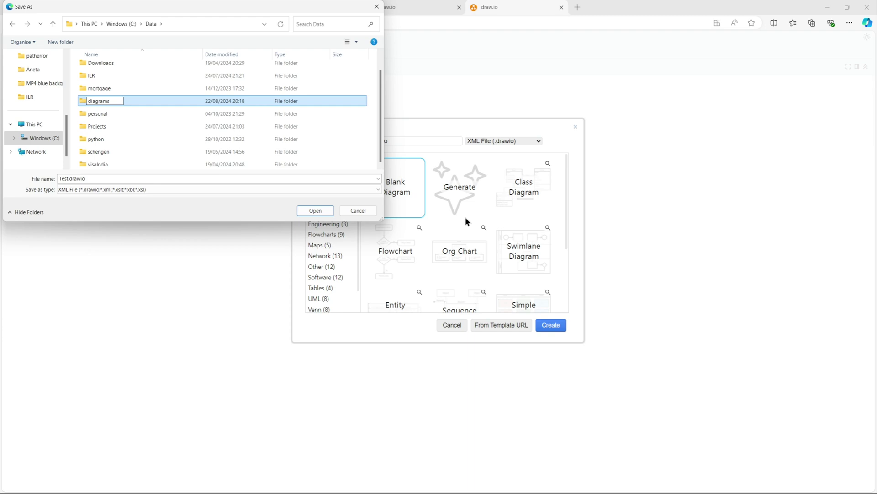
key("Return")
key("Return")
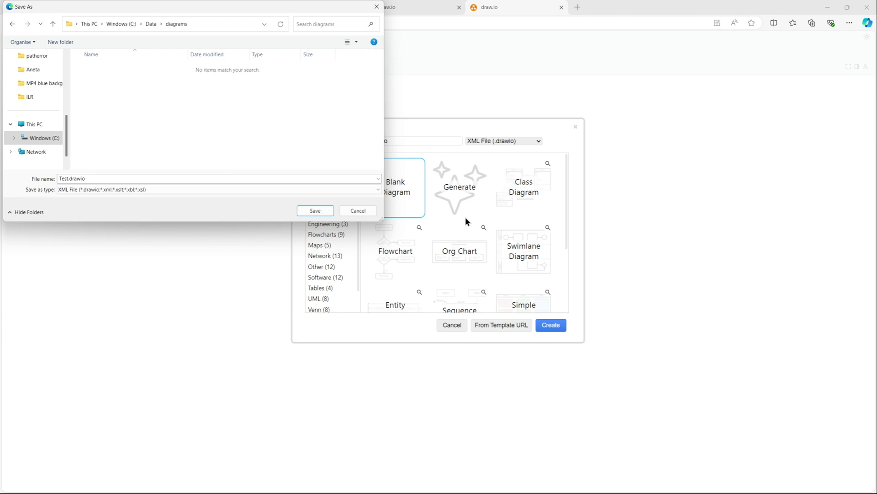
left_click(315, 211)
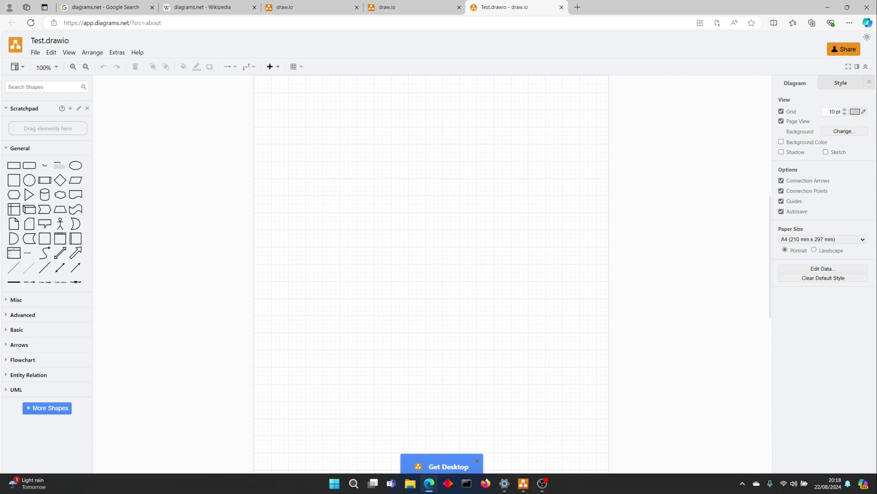
left_click(411, 484)
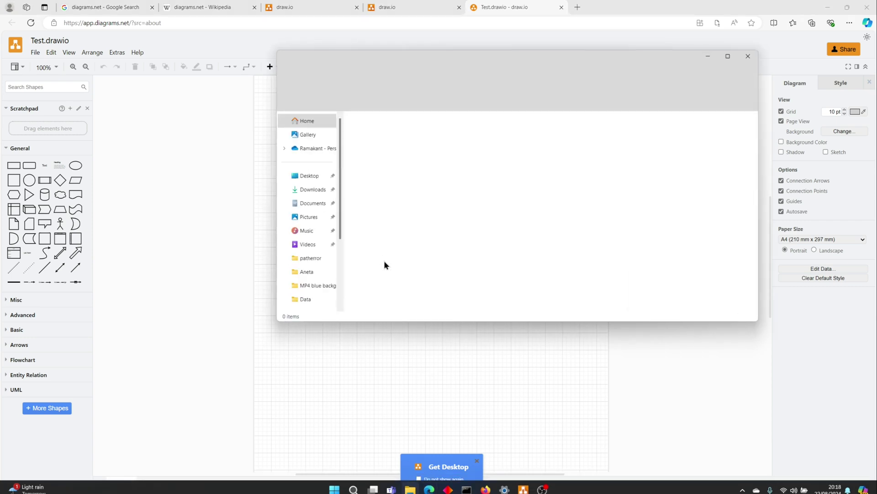
left_click(305, 299)
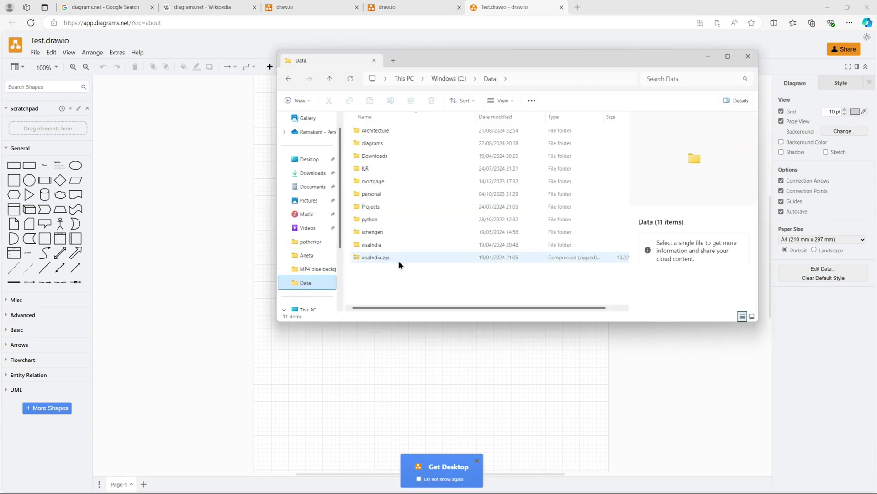
left_click(378, 143)
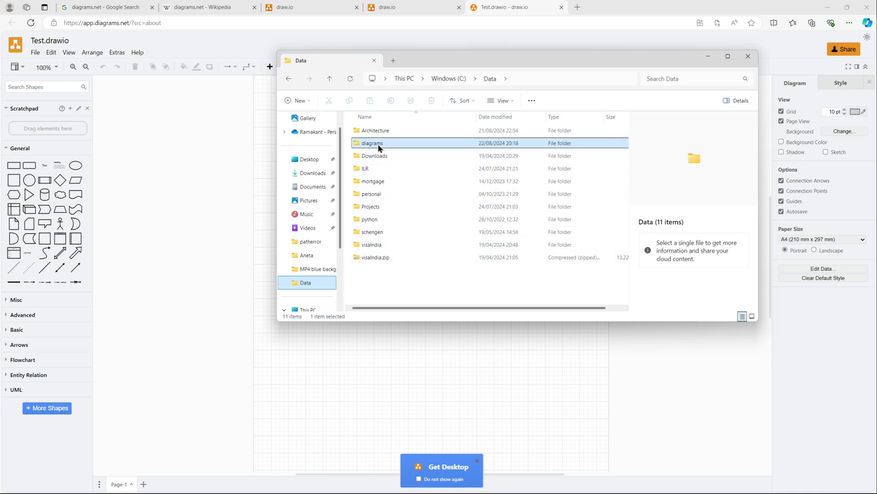
double_click(399, 144)
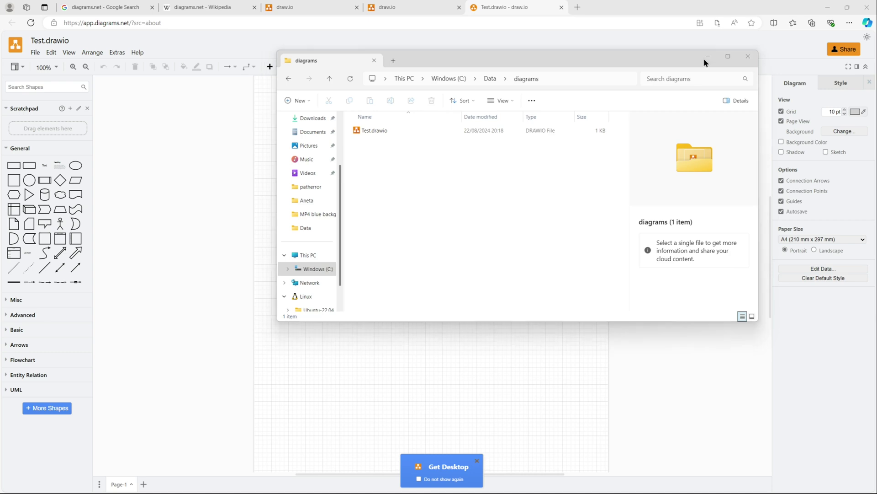
left_click(358, 204)
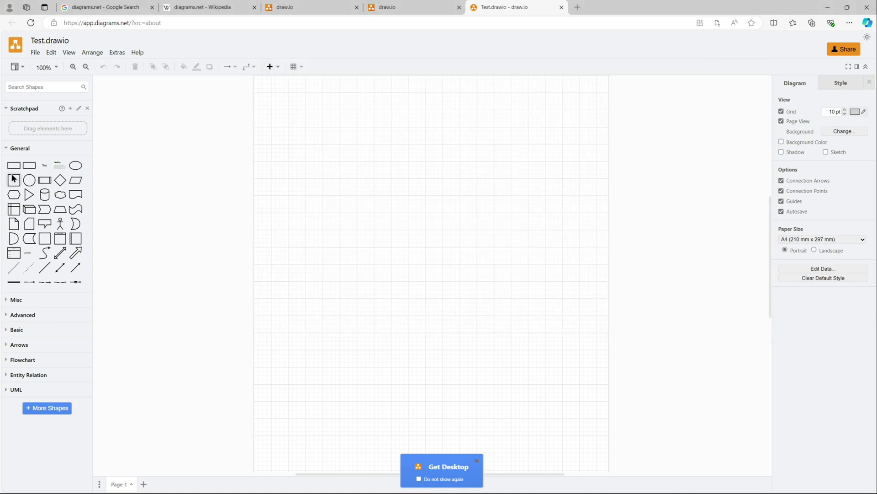
Place a square about 132 by 132, duplicate it and stack the copies vertically
left_click_drag(13, 178, 374, 131)
left_click_drag(413, 161, 408, 157)
left_click_drag(467, 162, 480, 190)
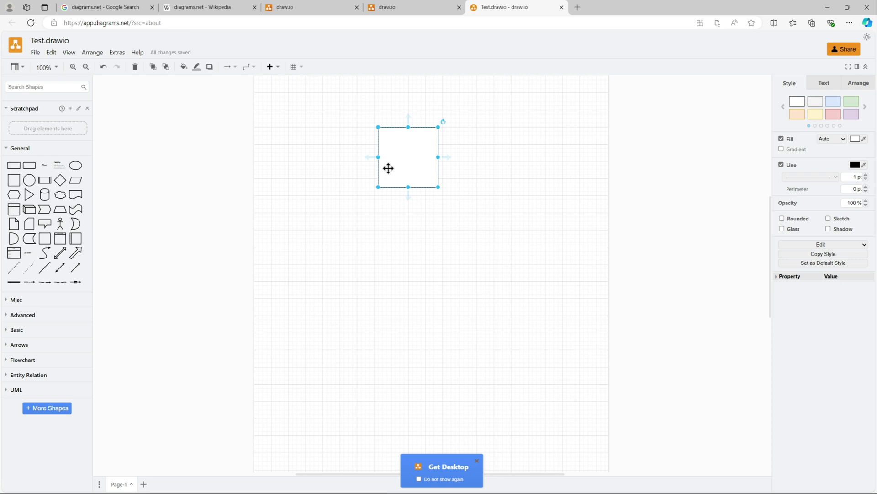
key("ctrl+d")
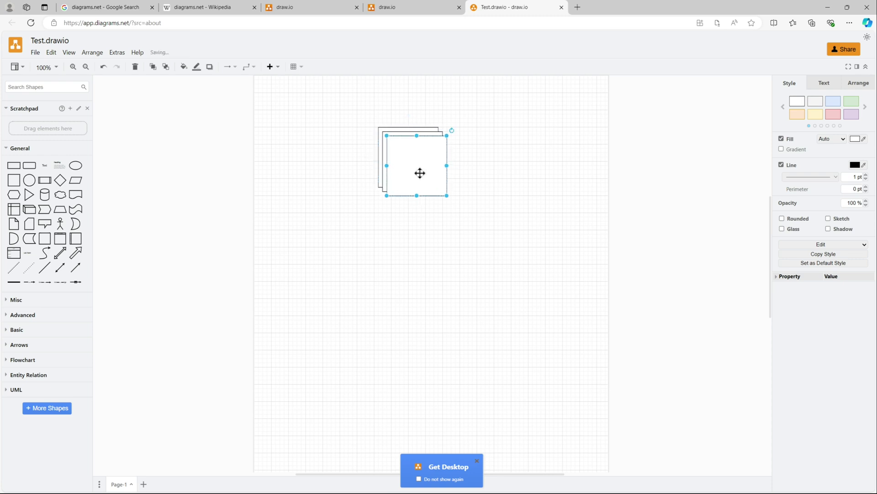
left_click_drag(420, 173, 412, 307)
left_click_drag(411, 172, 407, 246)
Connect the top box to the middle and the middle to the bottom with arrows
left_click(408, 175)
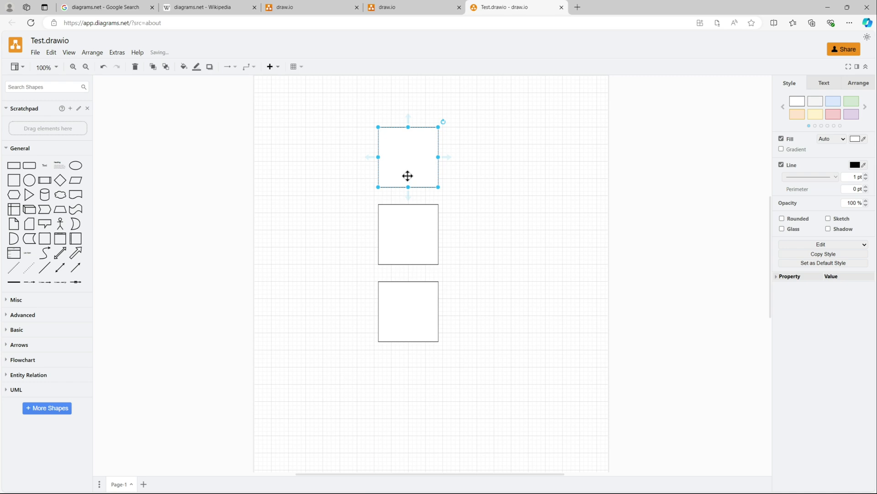
left_click_drag(408, 195, 408, 204)
left_click(411, 255)
left_click_drag(408, 275, 410, 282)
left_click(411, 304)
Label the boxes 'Clean the room', 'cook' and 'sleep'
left_click(413, 158)
double_click(426, 182)
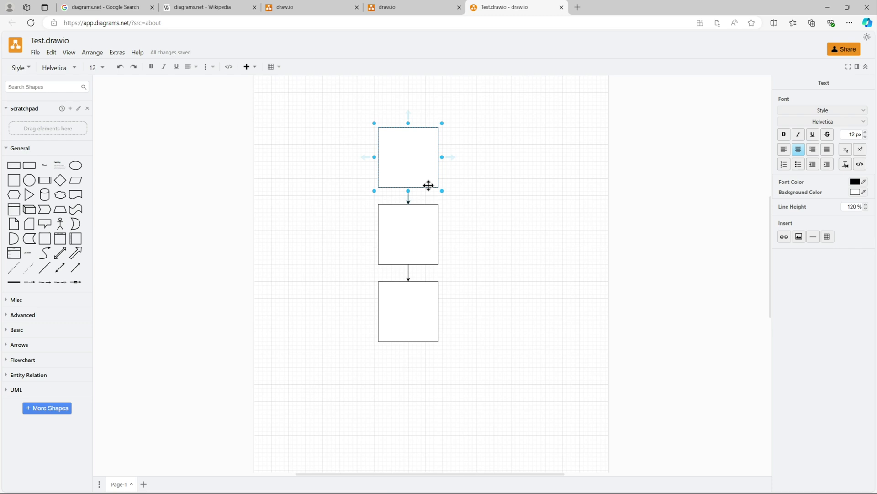
left_click(315, 181)
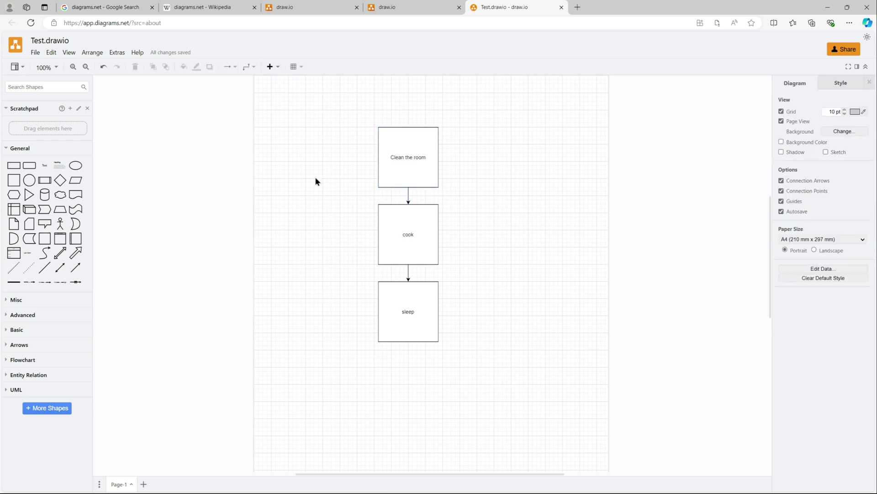
Close the Test.drawio tab and discard changes in the Untitled Diagram app window
left_click(417, 9)
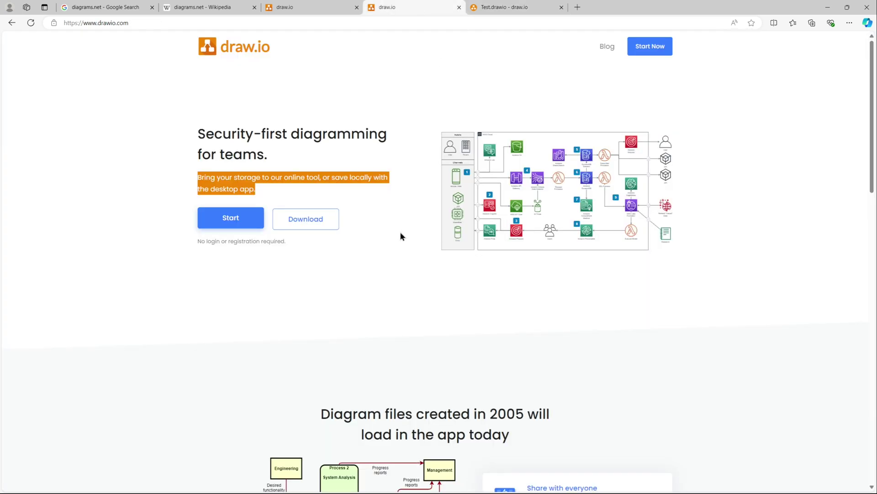
left_click(561, 7)
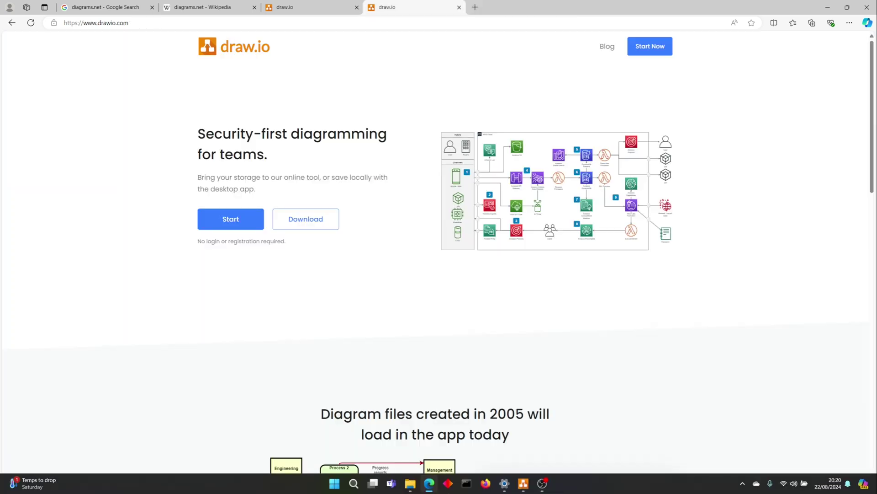
mouse_move(522, 489)
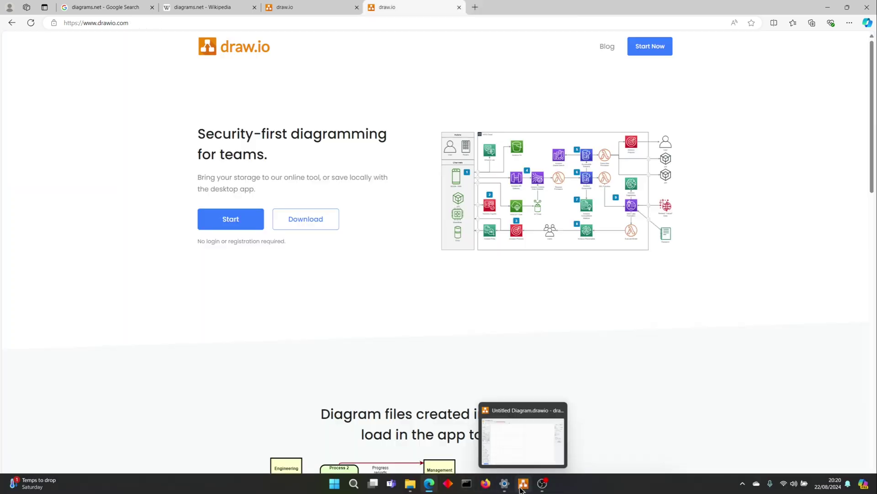
left_click(559, 410)
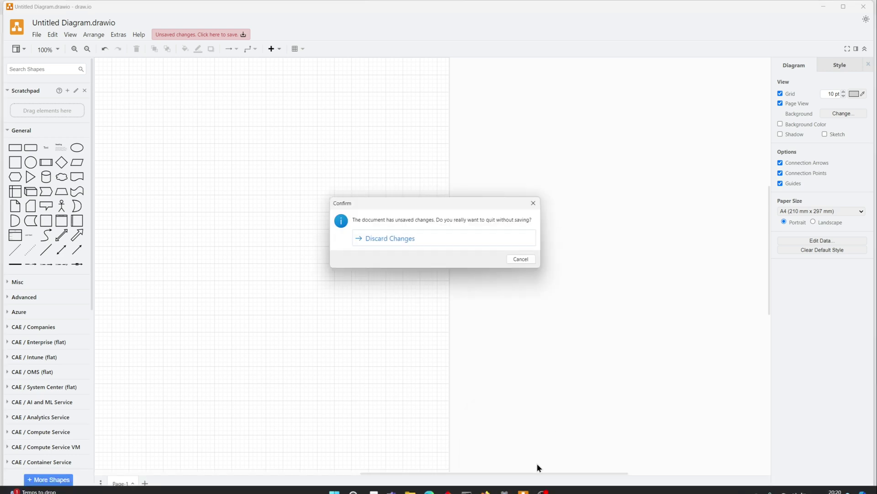
left_click(434, 236)
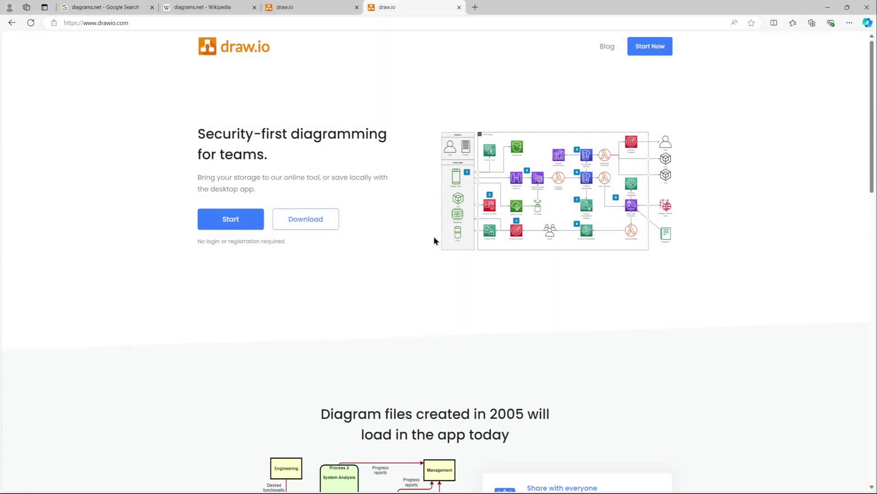
Open the desktop Download link in a new tab and scroll to the 24.7.5 release assets
right_click(310, 224)
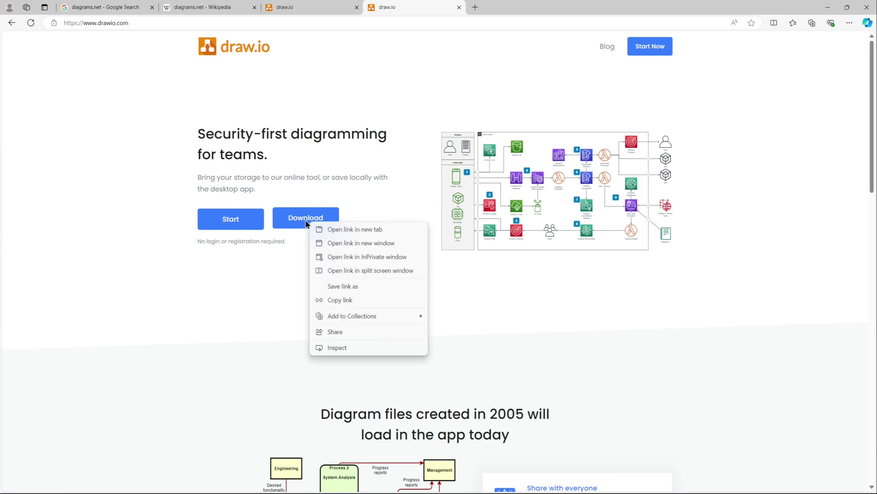
left_click(326, 230)
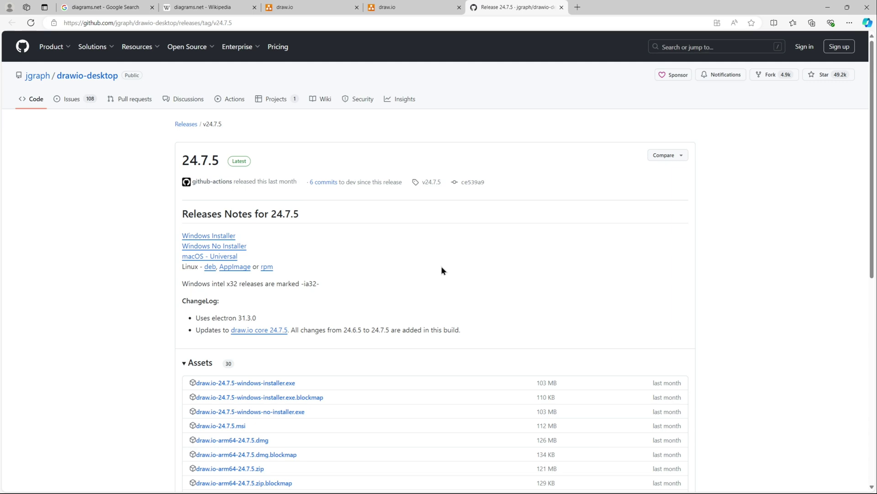
scroll(442, 269, "down", 2)
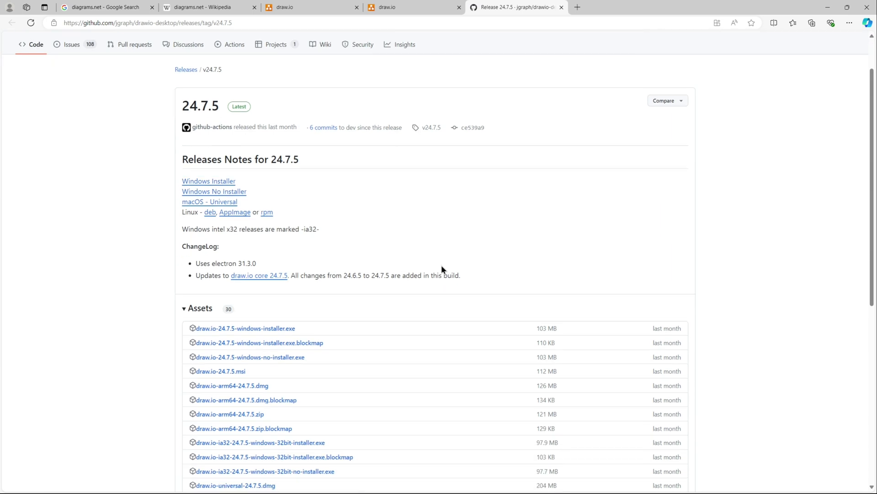
scroll(441, 269, "down", 2)
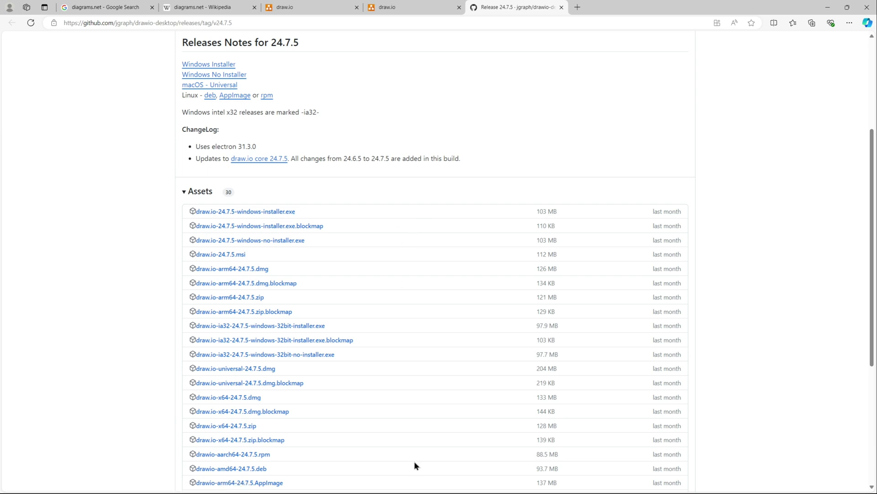
left_click(419, 484)
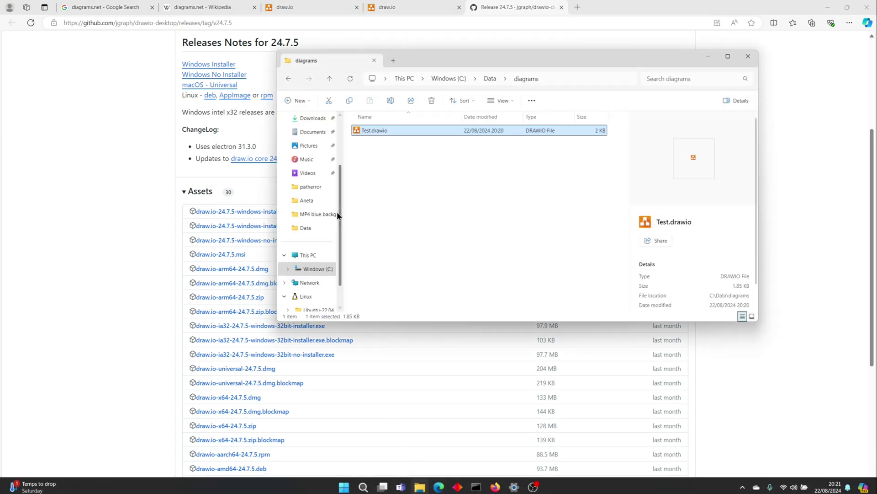
left_click(311, 119)
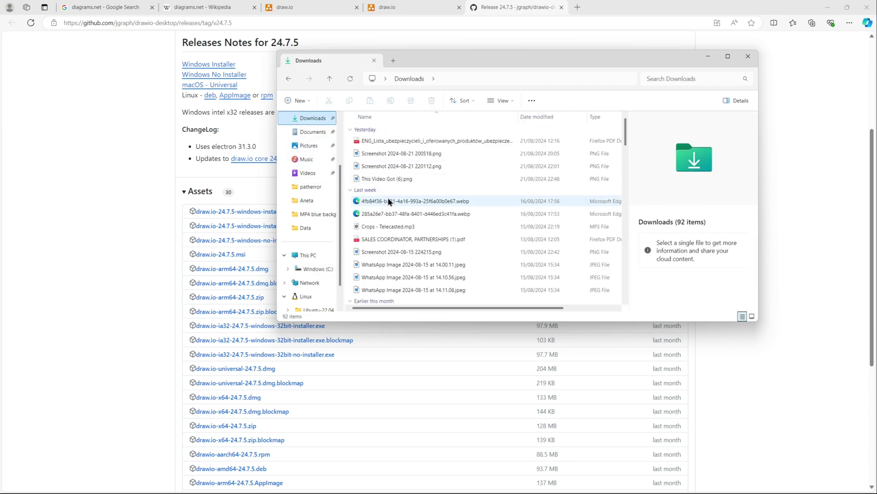
scroll(500, 226, "down", 3)
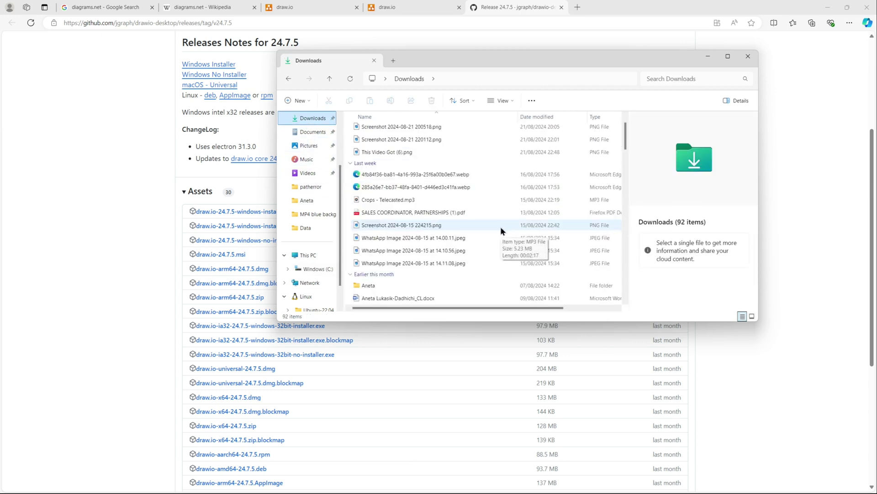
scroll(501, 230, "down", 10)
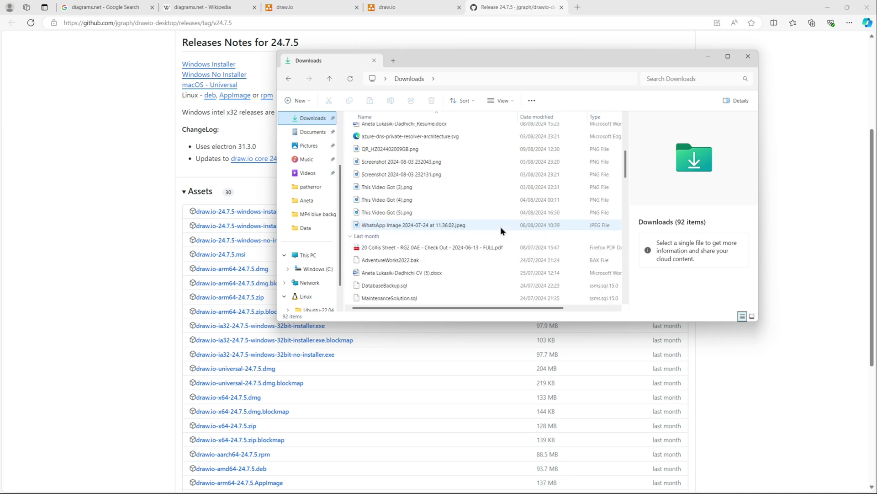
scroll(501, 227, "down", 8)
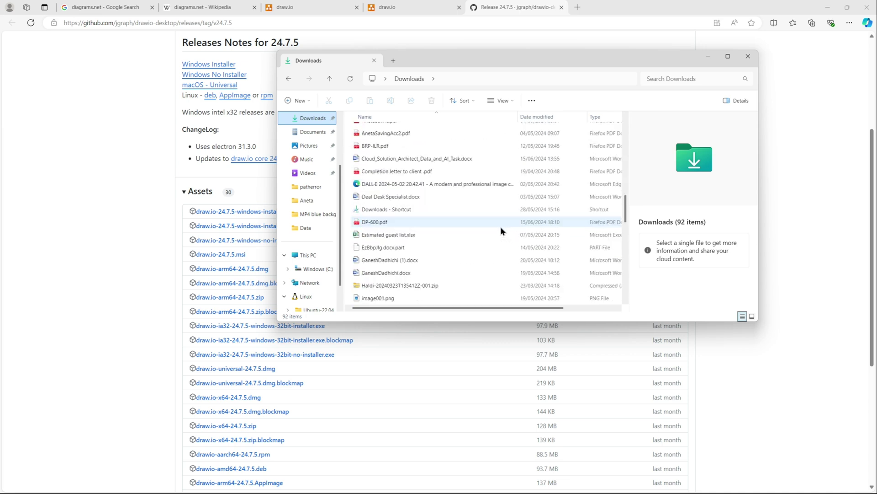
scroll(501, 227, "down", 2)
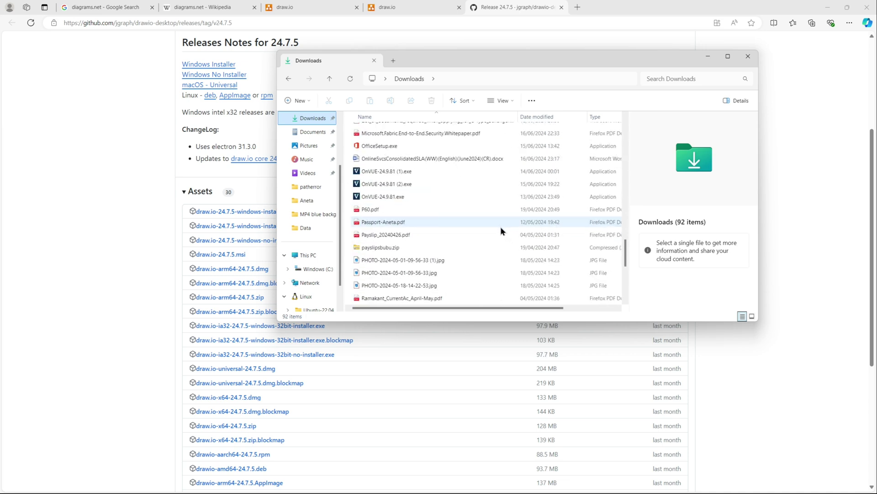
left_click(710, 58)
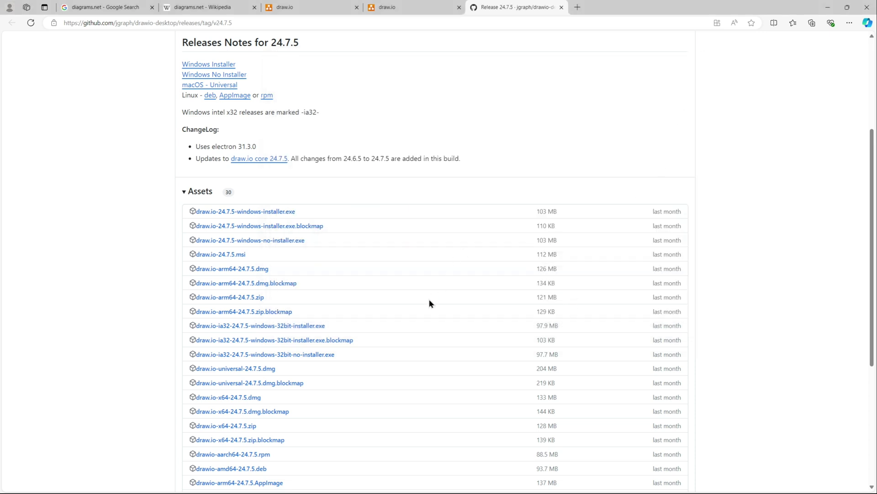
Download draw.io-24.7.5-windows-installer.exe, dismiss the notifications and close the GitHub tab
scroll(428, 298, "up", 2)
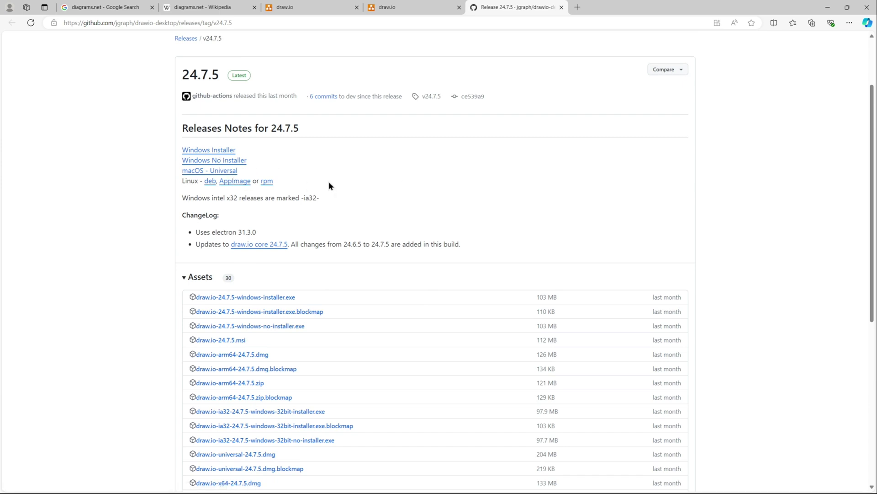
left_click(226, 153)
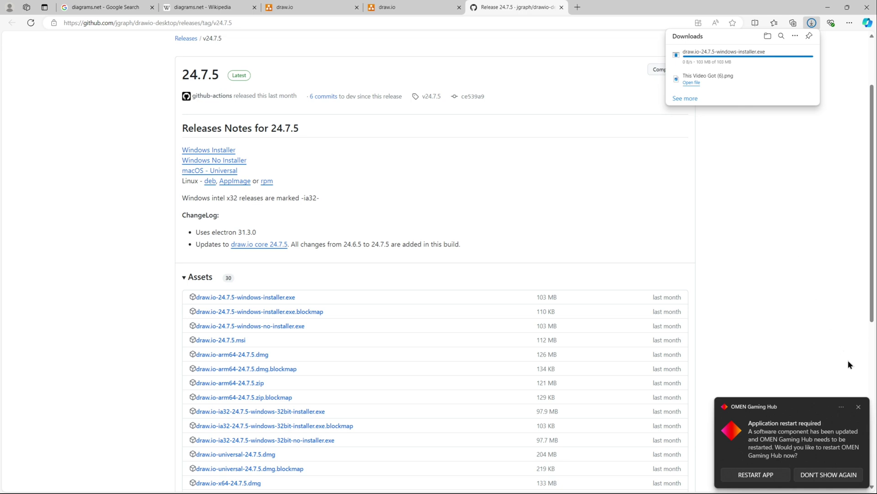
left_click(858, 409)
left_click(749, 59)
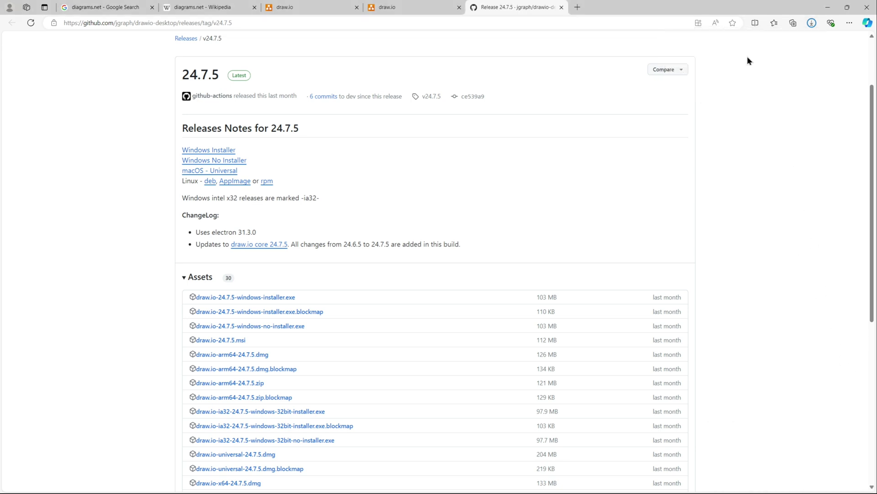
left_click(562, 7)
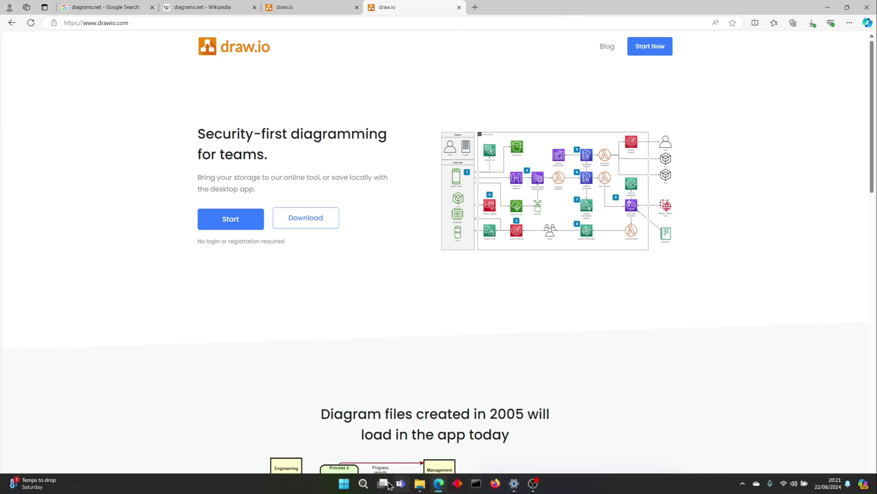
Launch draw.io Diagrams from the Recent list in Windows Search
left_click(365, 485)
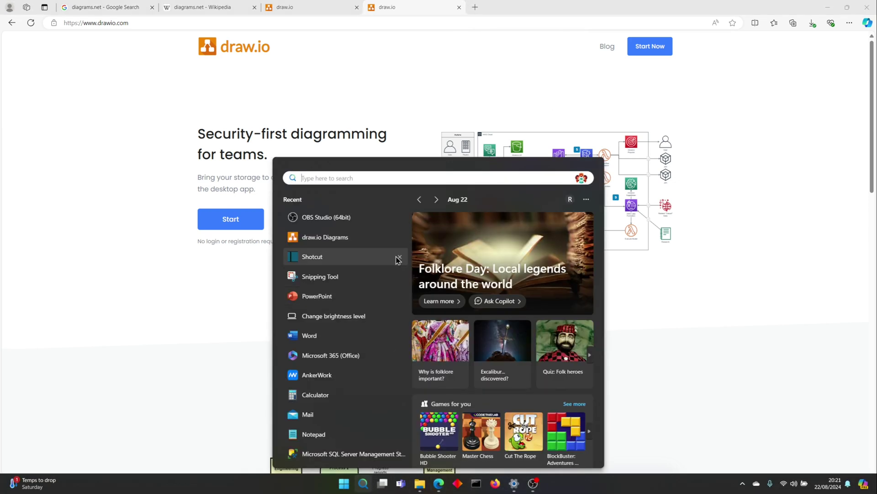
left_click(313, 238)
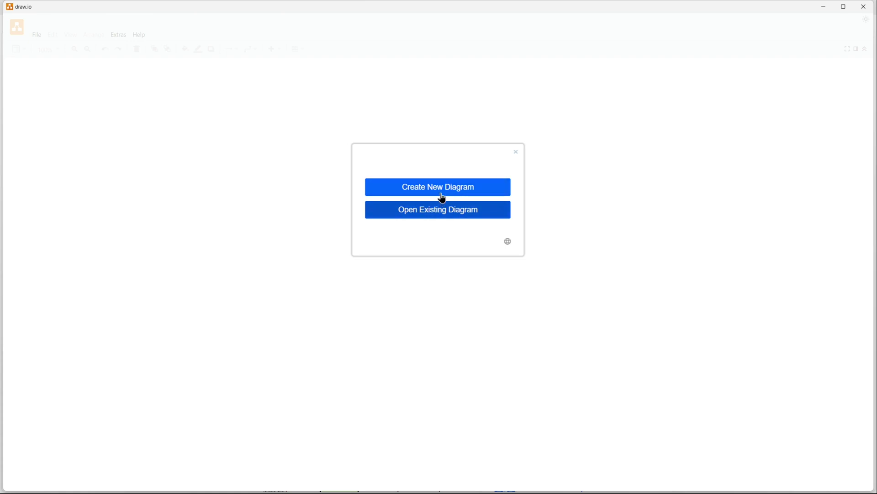
Browse Documents for an existing diagram, cancel, and create a new Blank Diagram instead
left_click(450, 216)
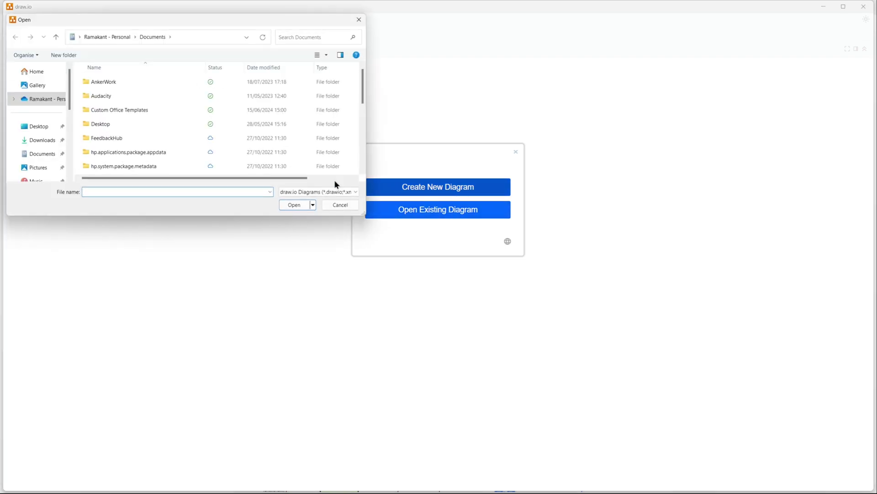
scroll(178, 143, "down", 2)
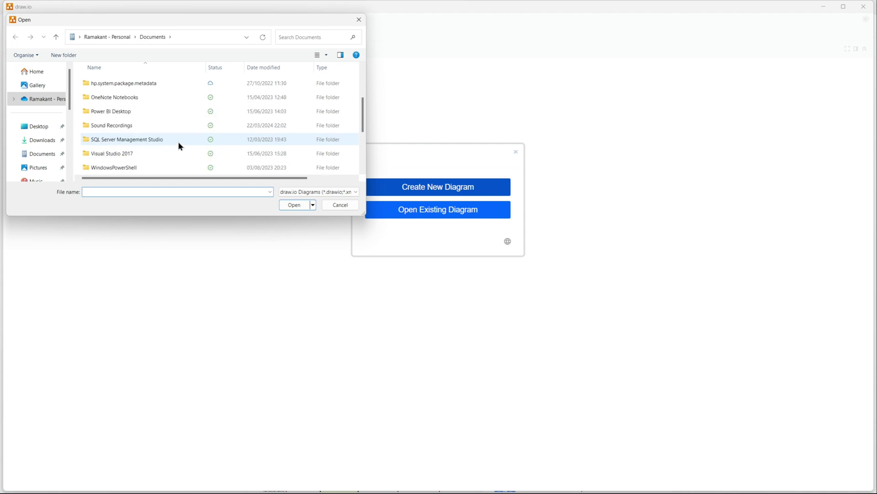
scroll(178, 143, "up", 3)
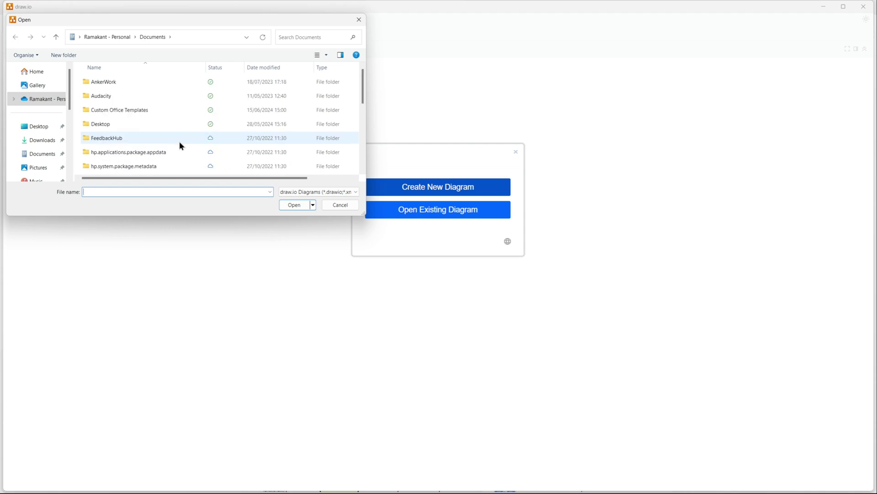
left_click(338, 206)
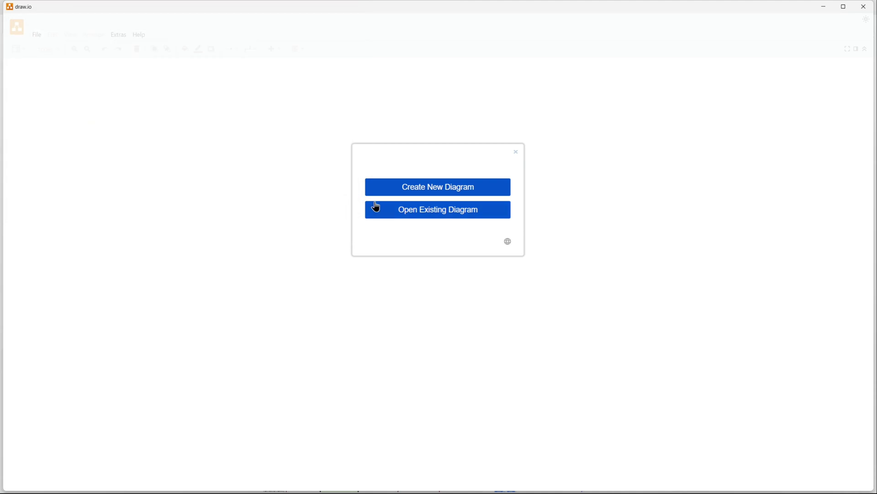
left_click(383, 191)
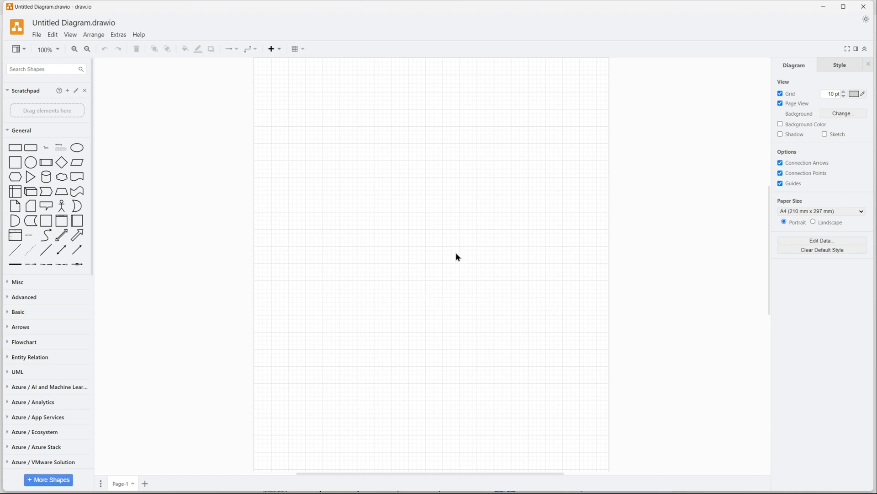
Reopen C:\Data\Architecture\Self-Hosted-Agent.drawio from the File menu's recent files list
left_click(36, 37)
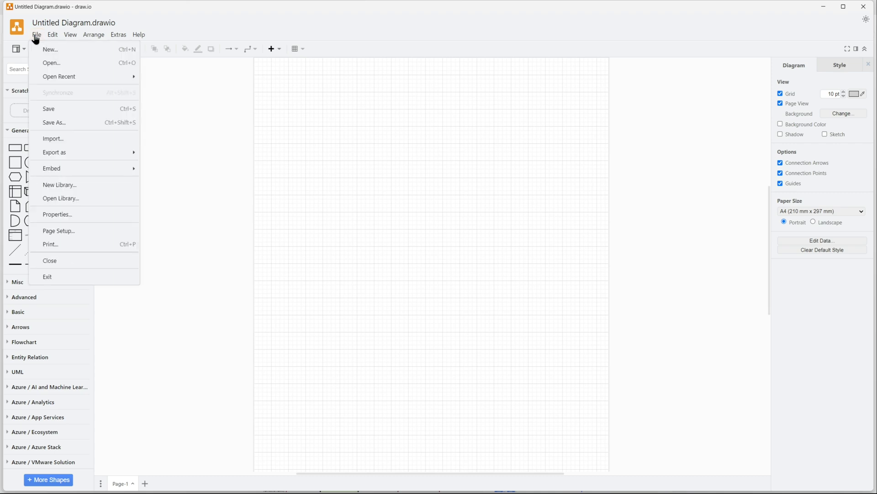
mouse_move(70, 79)
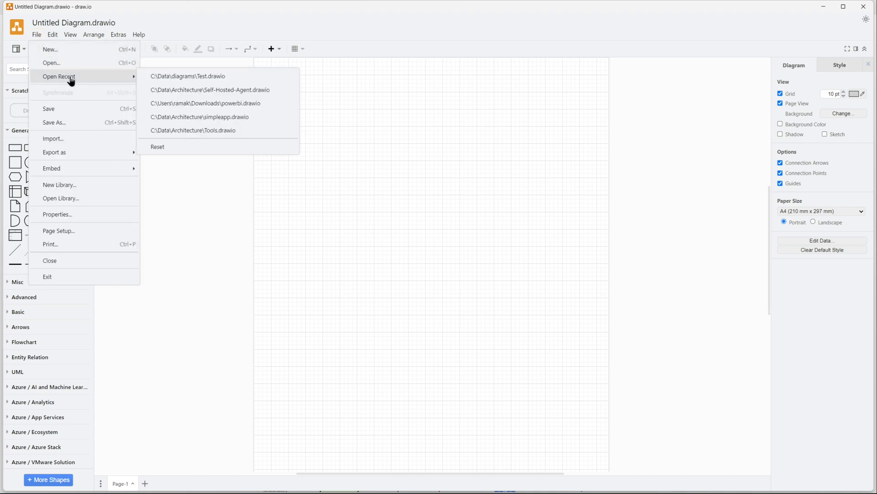
left_click(213, 91)
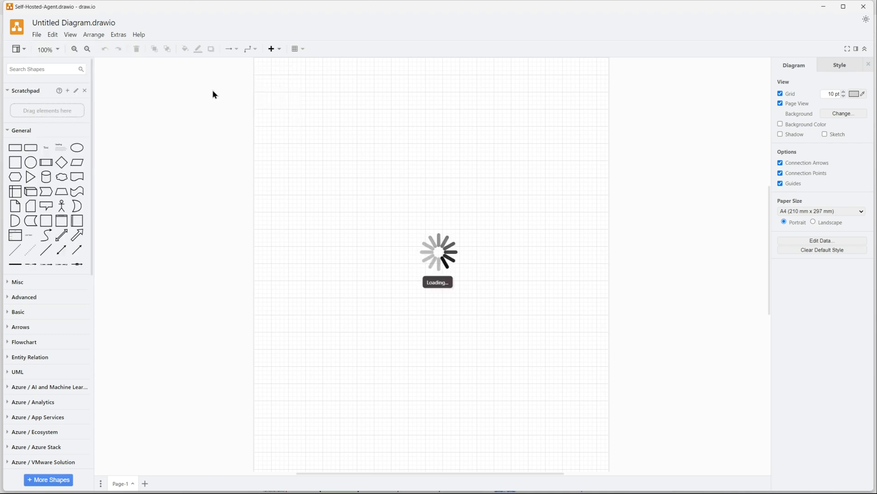